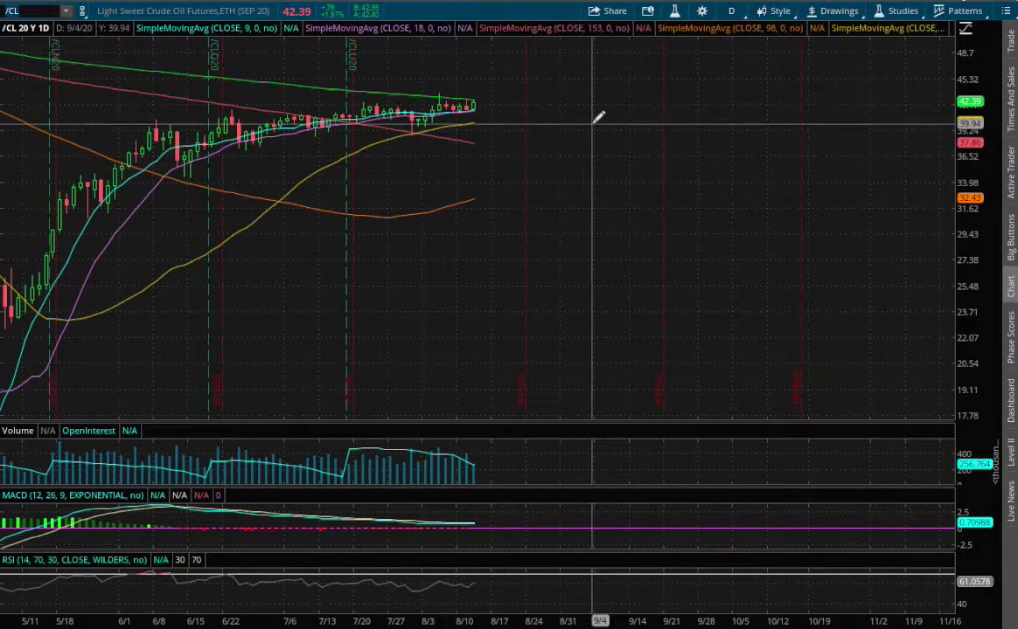
Switch the /CL crude oil chart to the 180 D : 1h timeframe and examine the most recent price bars up close
{"action": "left_click", "coordinate": [731, 10]}
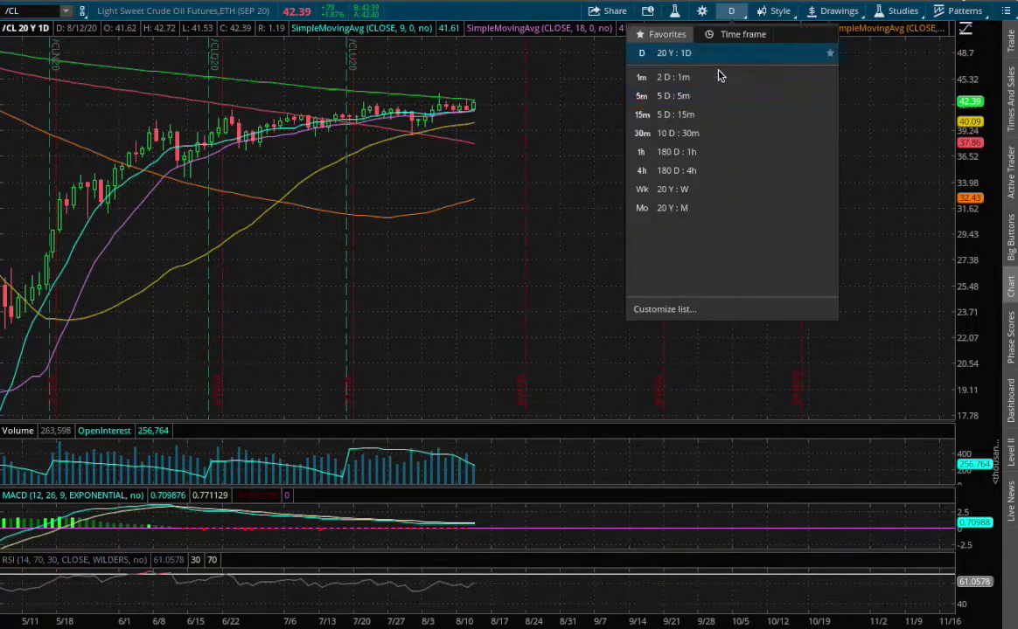
{"action": "left_click", "coordinate": [676, 150]}
{"action": "left_click_drag", "start_coordinate": [216, 175], "coordinate": [528, 218]}
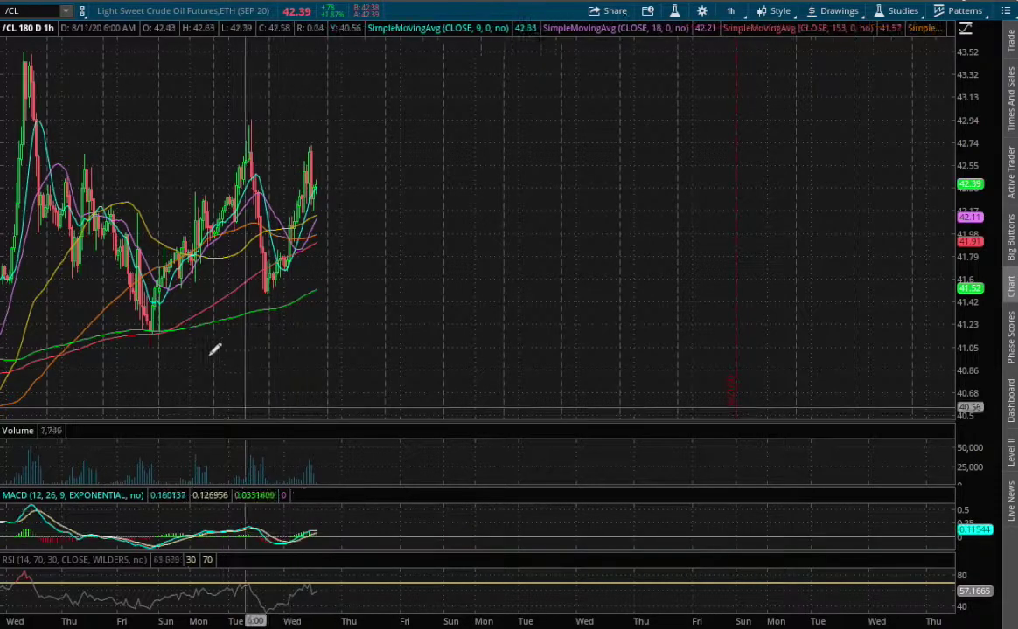
{"action": "left_click_drag", "start_coordinate": [239, 350], "coordinate": [527, 376]}
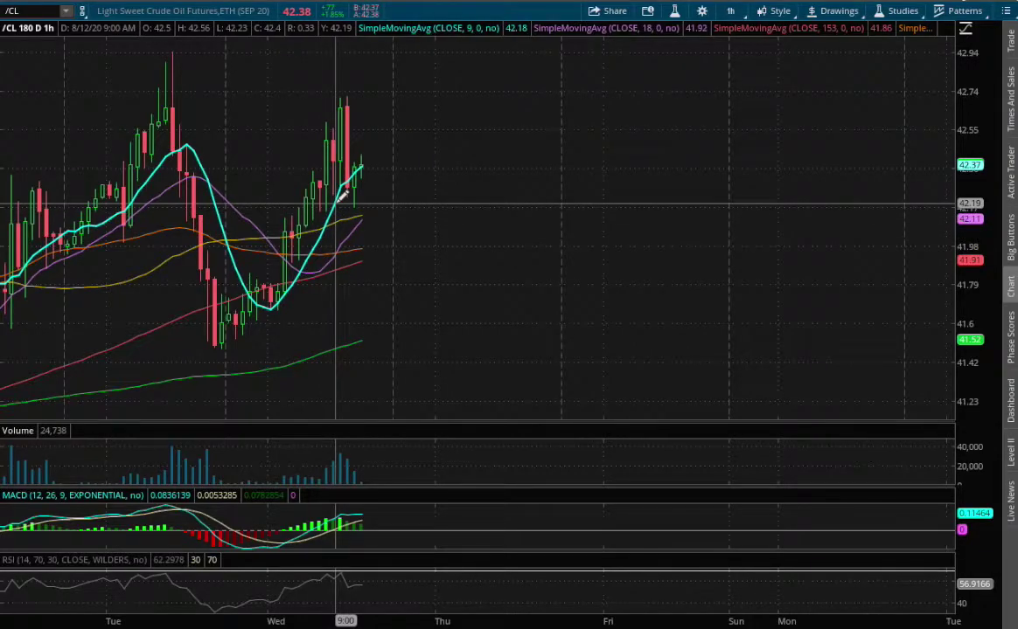
Change the /CL chart to the 180 D : 4h timeframe and inspect the latest candles against their moving averages
{"action": "left_click", "coordinate": [730, 10]}
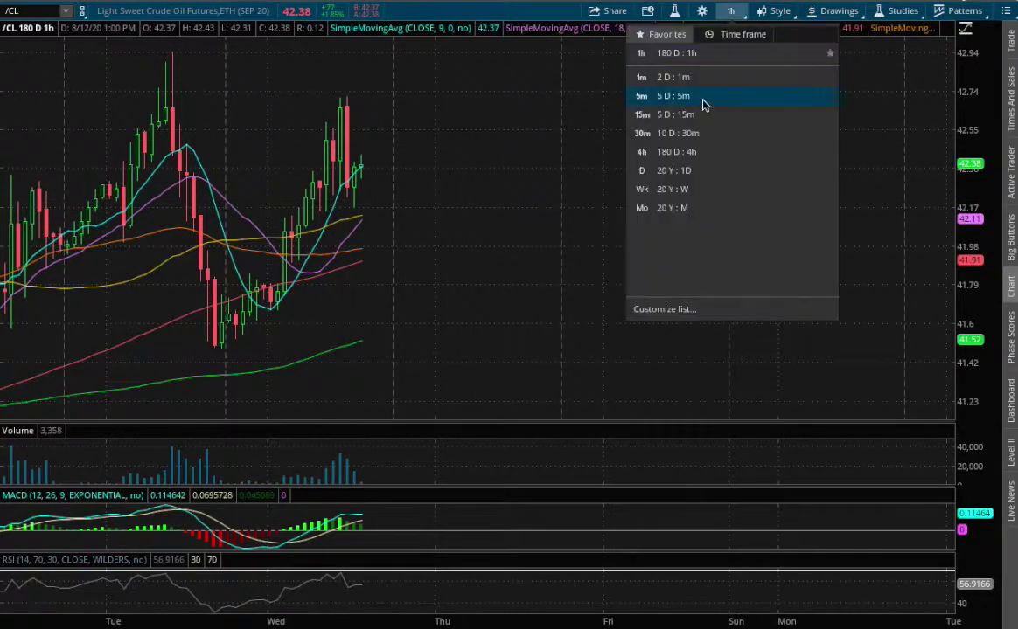
{"action": "left_click", "coordinate": [671, 152]}
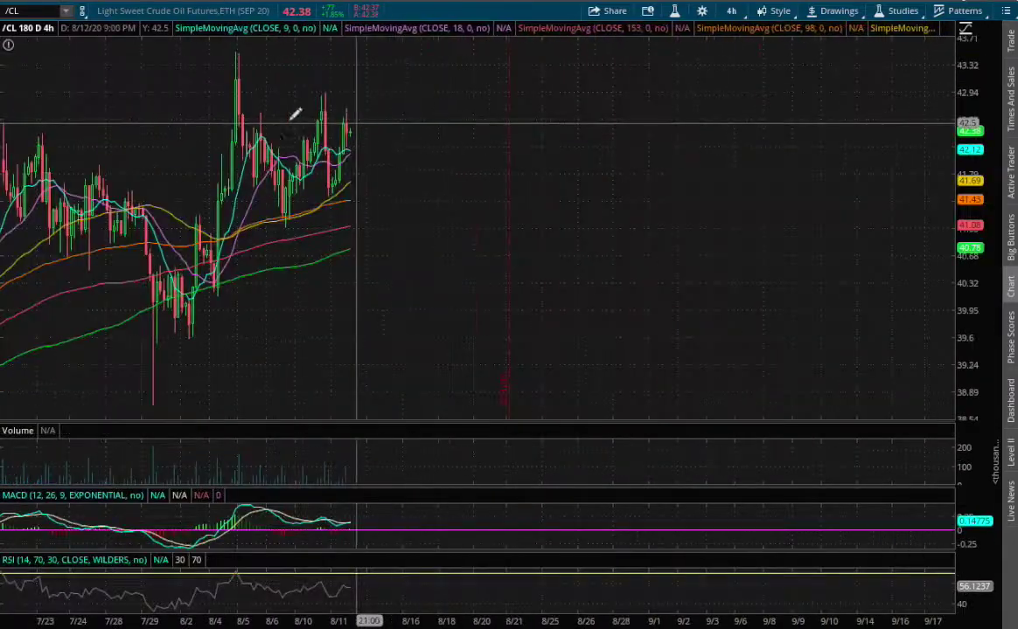
{"action": "left_click_drag", "start_coordinate": [159, 139], "coordinate": [518, 184]}
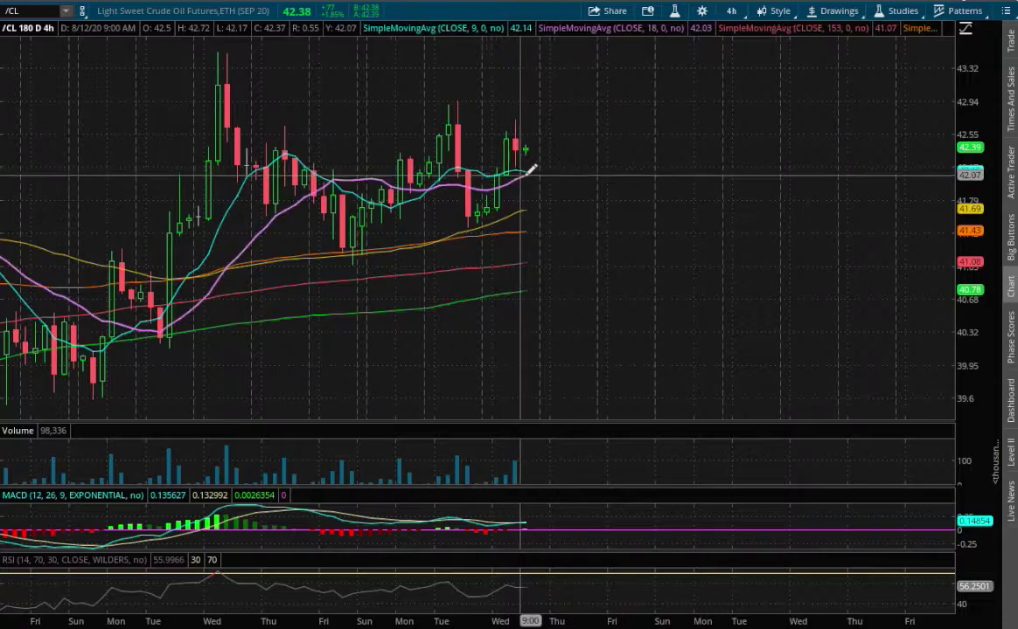
Set the /CL chart back to the 20 Y : 1D timeframe, focused on the candles from June to August
{"action": "left_click", "coordinate": [731, 10]}
{"action": "left_click", "coordinate": [686, 171]}
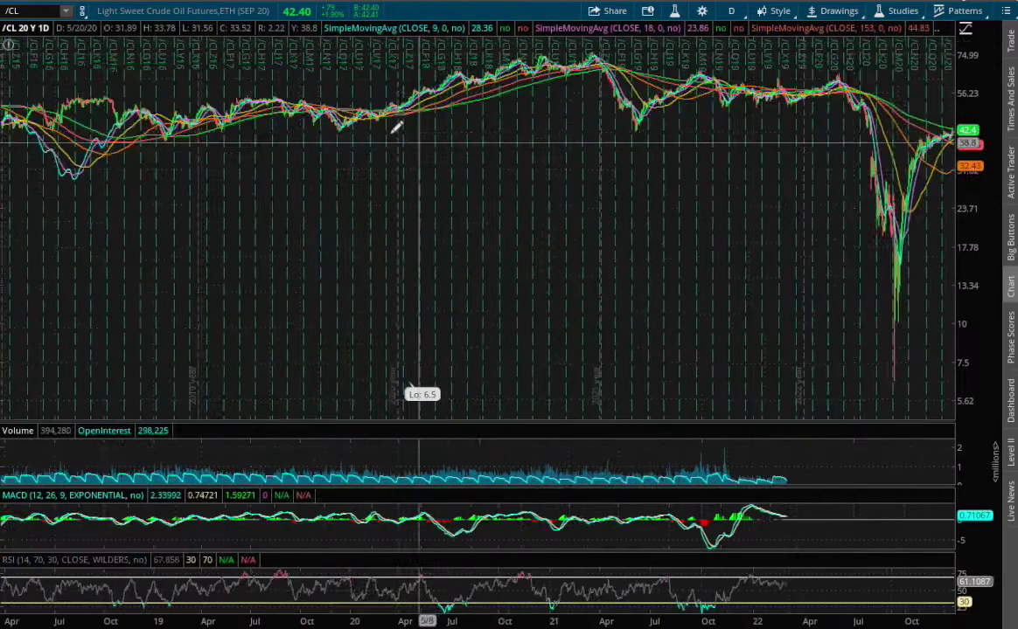
{"action": "left_click_drag", "start_coordinate": [365, 131], "coordinate": [282, 141]}
{"action": "left_click_drag", "start_coordinate": [182, 166], "coordinate": [627, 167]}
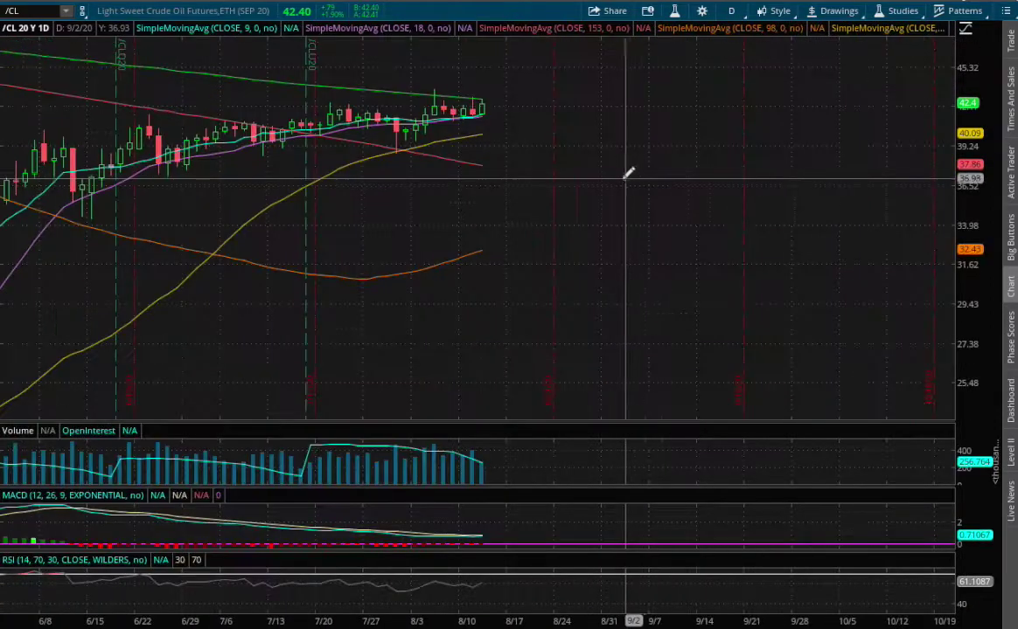
Draw two horizontal price levels on the daily /CL chart: one at the upper green moving average and one at about 41.21
{"action": "left_click", "coordinate": [473, 98]}
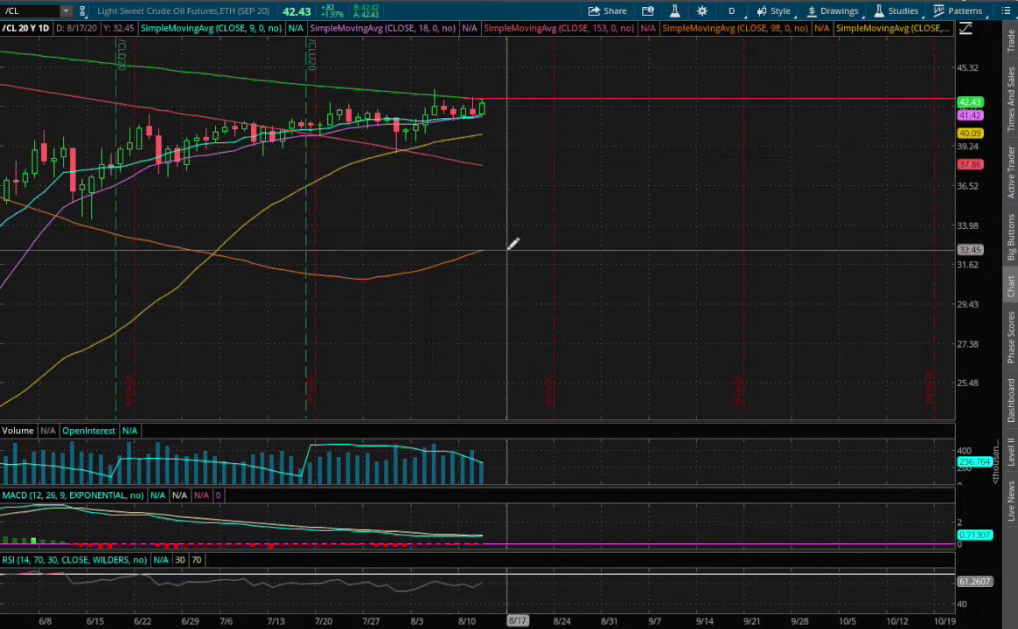
{"action": "left_click_drag", "start_coordinate": [357, 316], "coordinate": [667, 320]}
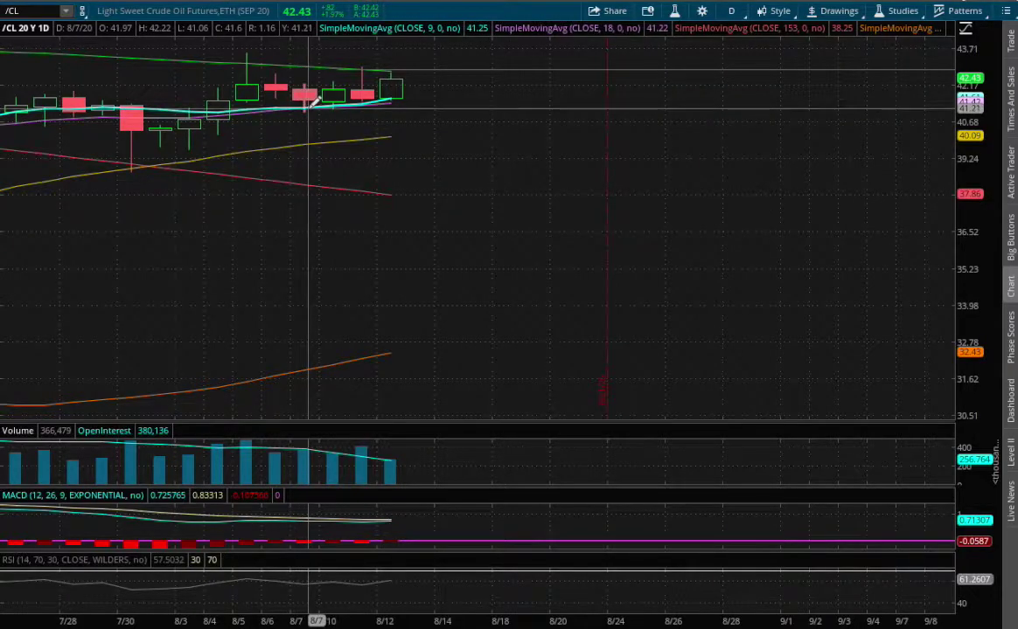
{"action": "left_click", "coordinate": [311, 101]}
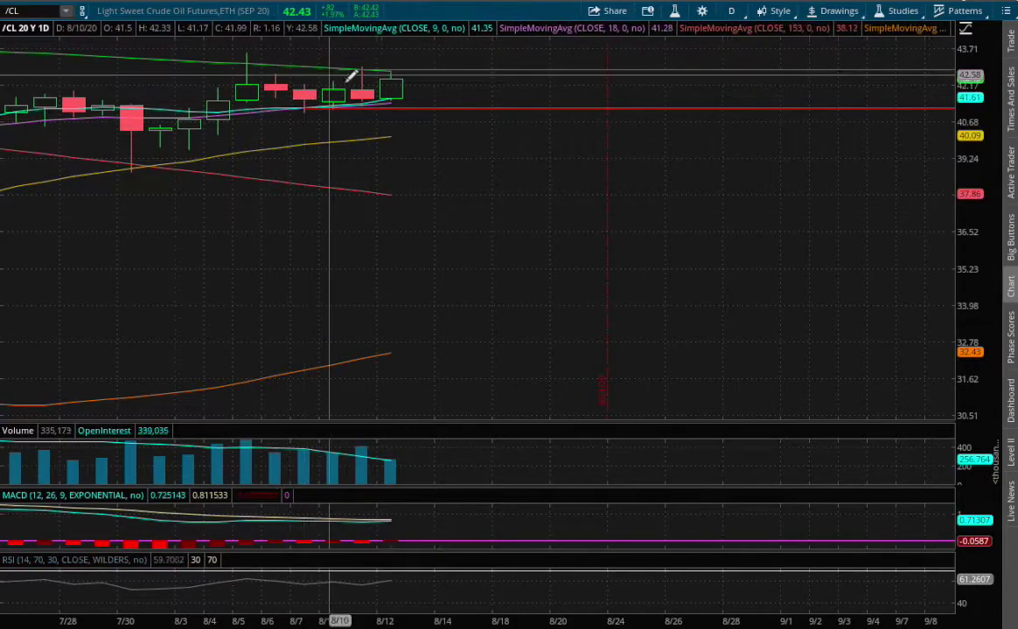
{"action": "scroll", "coordinate": [348, 302], "scroll_direction": "down", "scroll_amount": 5}
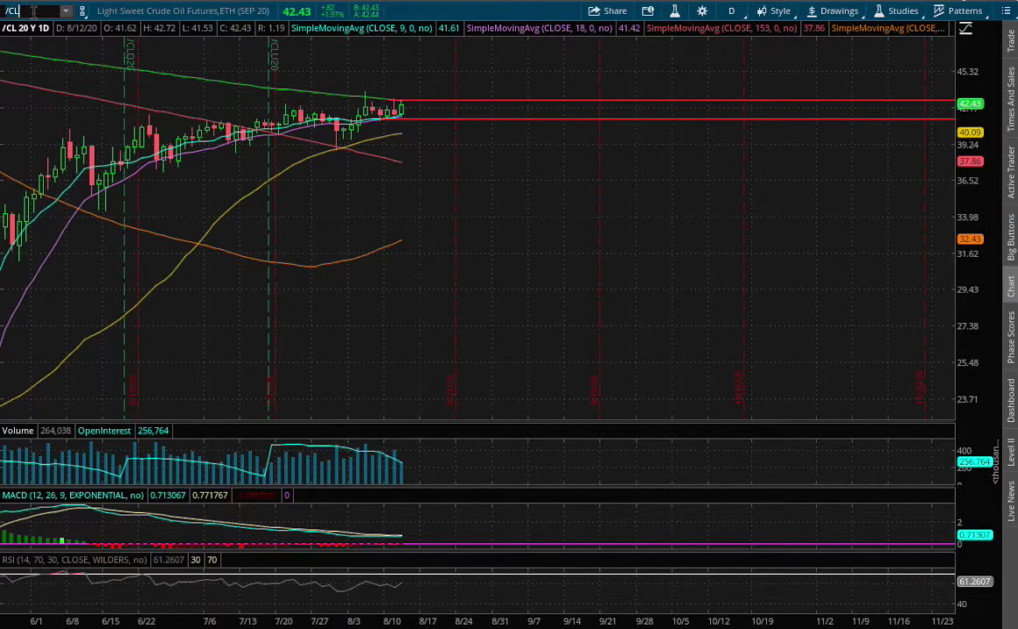
Load the USL daily chart and focus it on the most recent months
{"action": "type", "text": "L"}
{"action": "key", "text": "Return"}
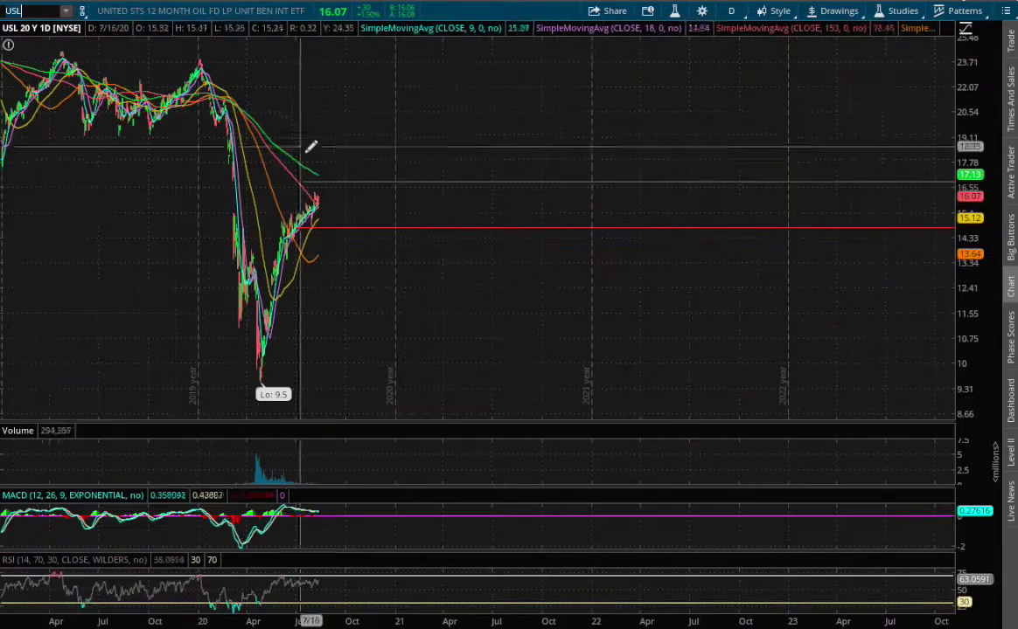
{"action": "left_click_drag", "start_coordinate": [250, 235], "coordinate": [542, 235]}
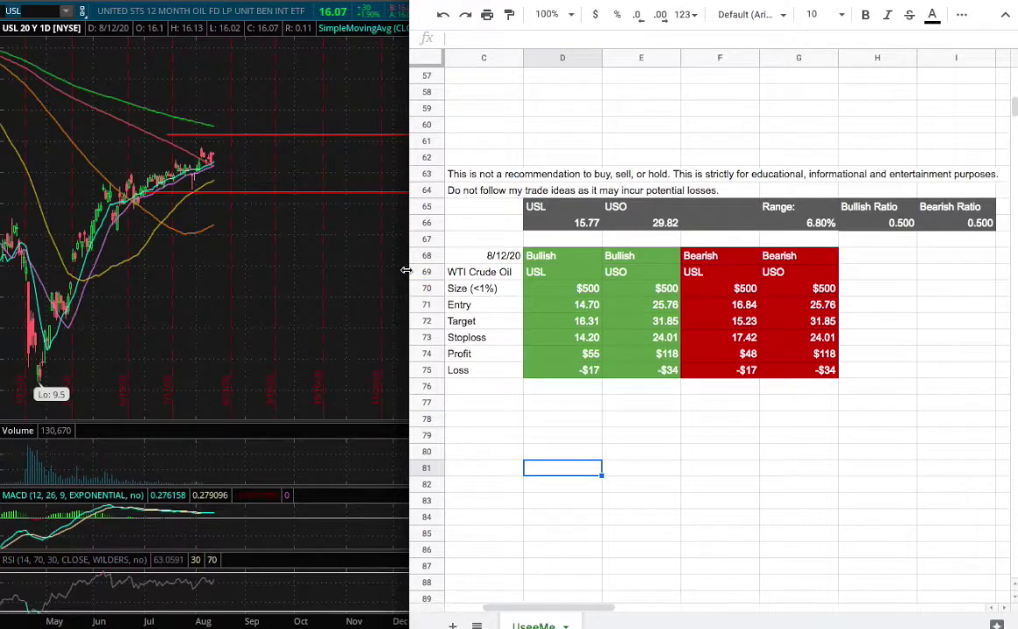
Reveal the full-width USL and USO trade plan spreadsheet, and review the Day By Day Probability table in the USL analysis page
{"action": "left_click_drag", "start_coordinate": [405, 270], "coordinate": [1, 253]}
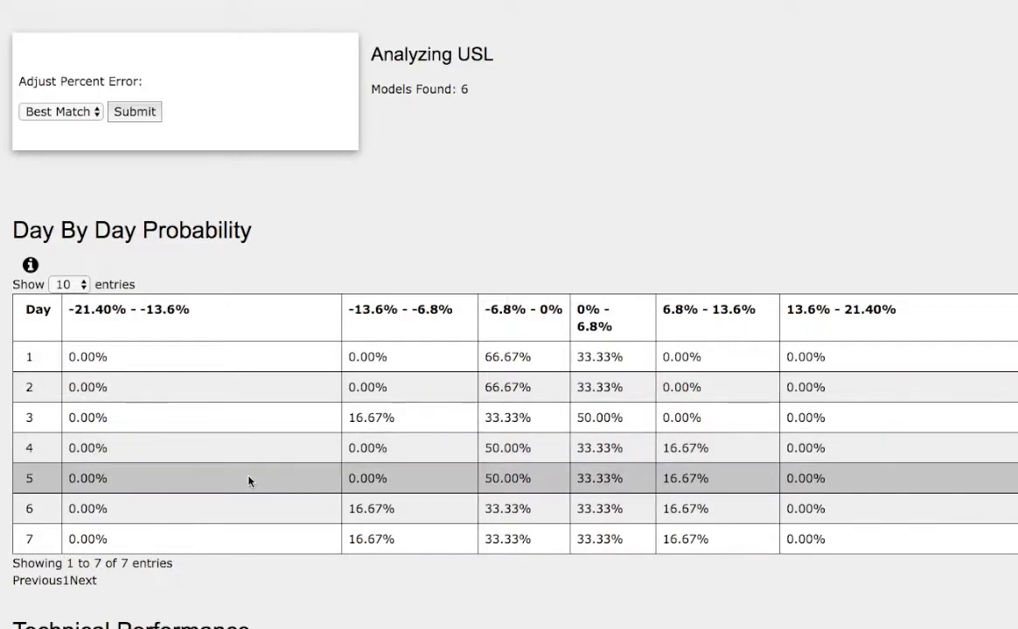
{"action": "scroll", "coordinate": [319, 238], "scroll_direction": "up", "scroll_amount": 1}
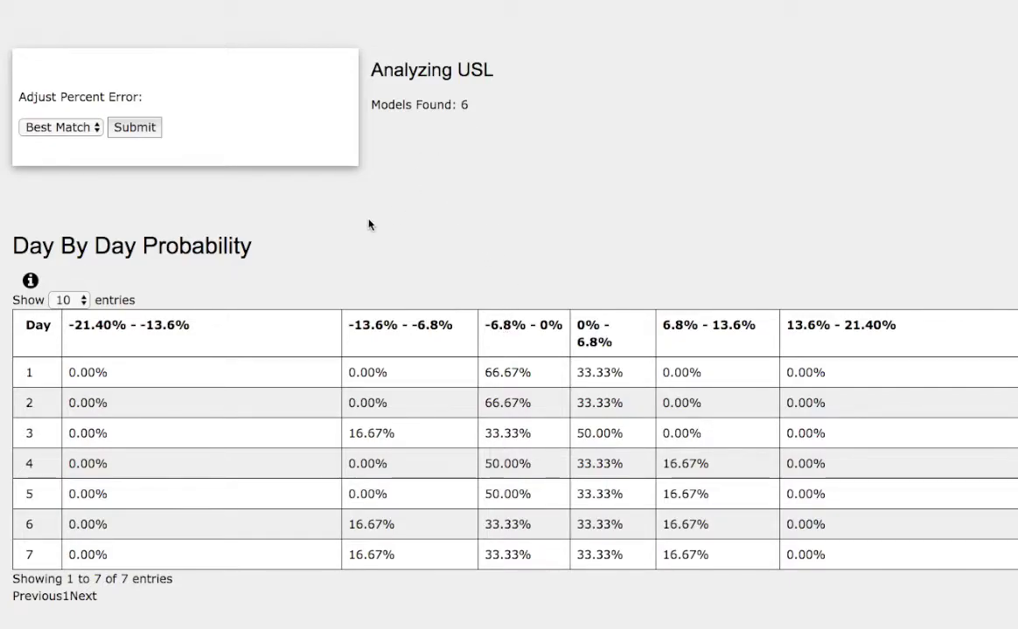
Hide and redisplay the 2018-12-31,2019-03-28 series in the past sequence comparison chart to contrast it with the current trend
{"action": "scroll", "coordinate": [368, 225], "scroll_direction": "down", "scroll_amount": 10}
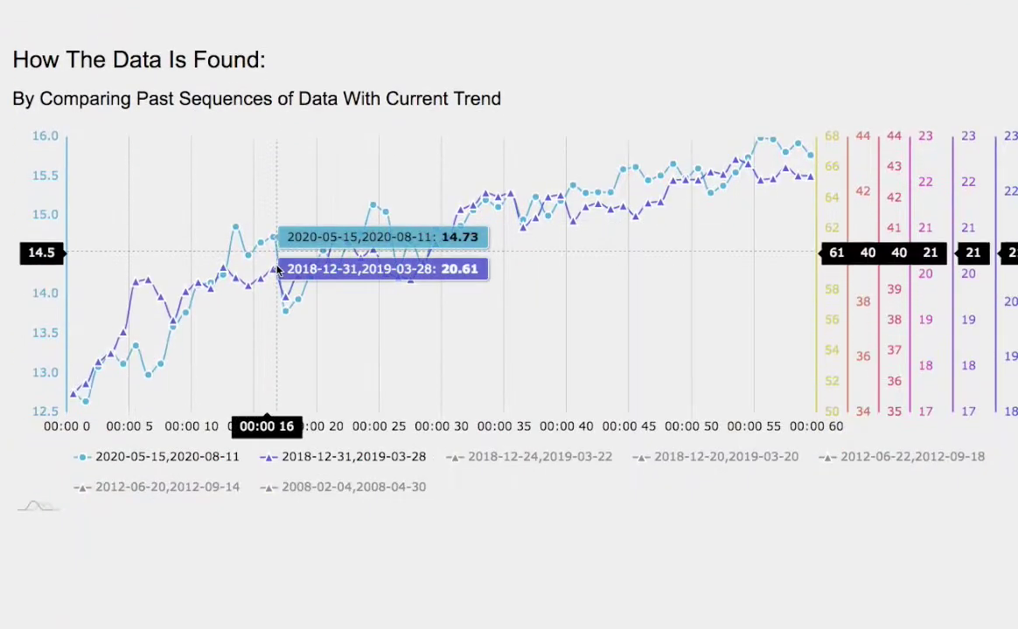
{"action": "left_click", "coordinate": [353, 456]}
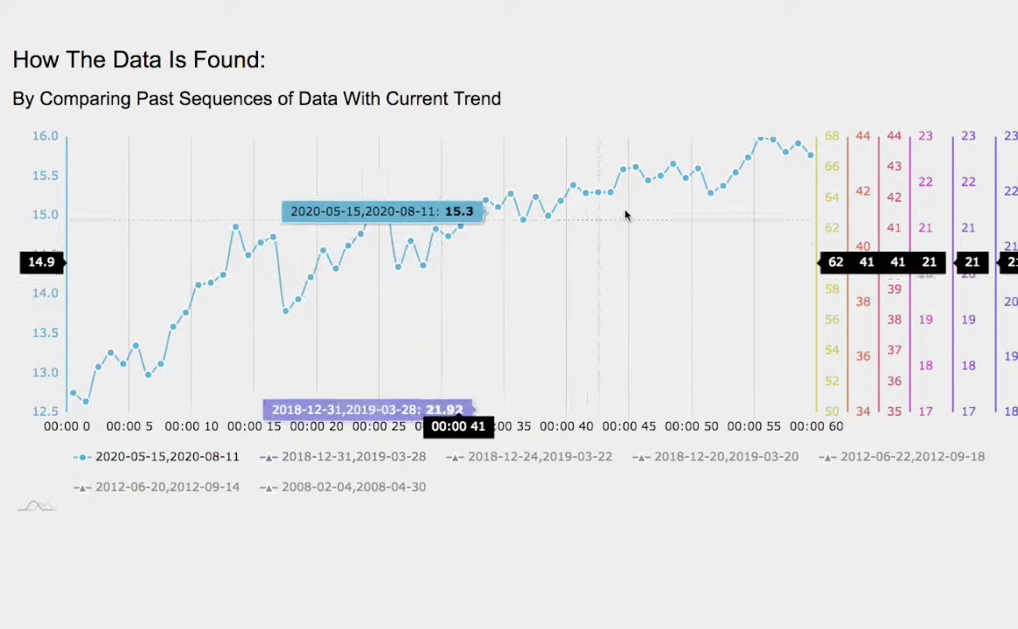
{"action": "left_click", "coordinate": [353, 456]}
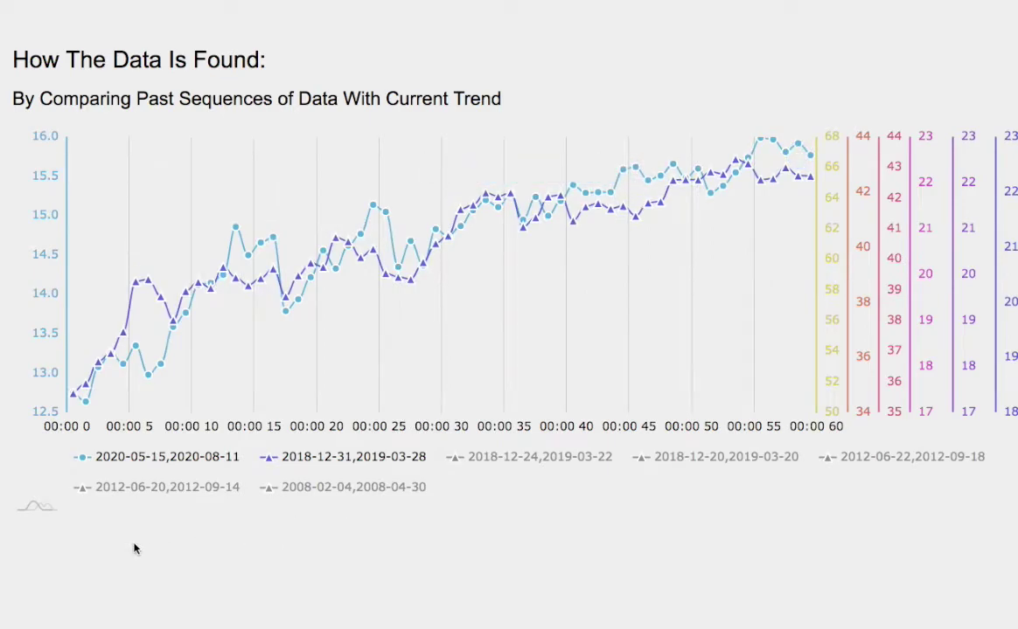
Compare the current USL Bollinger Bands chart with the early 2019 one, examining the circled patterns on both
{"action": "scroll", "coordinate": [68, 529], "scroll_direction": "down", "scroll_amount": 7}
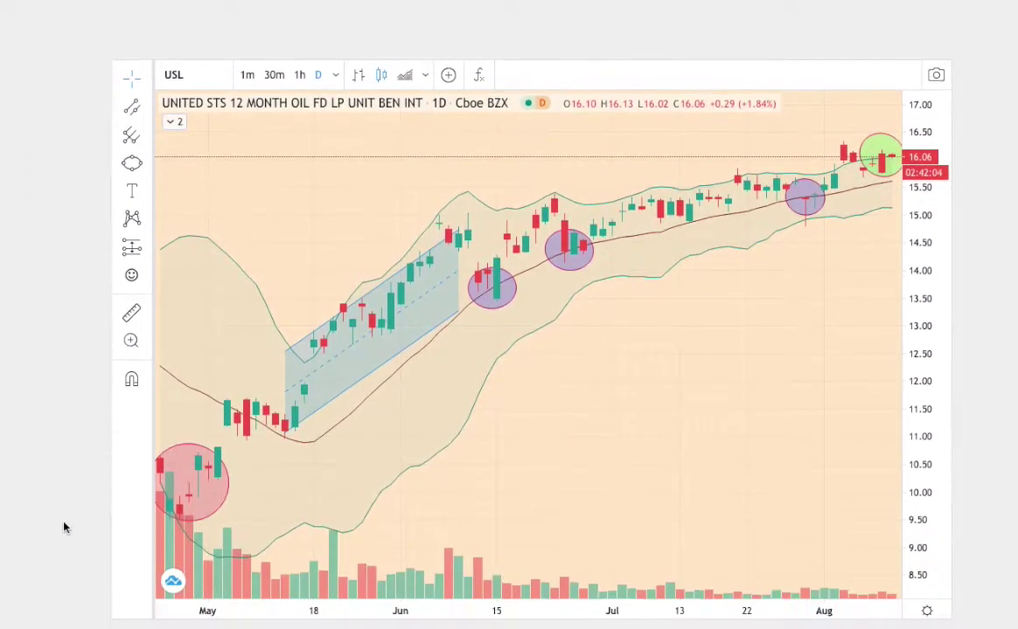
{"action": "scroll", "coordinate": [63, 527], "scroll_direction": "down", "scroll_amount": 8}
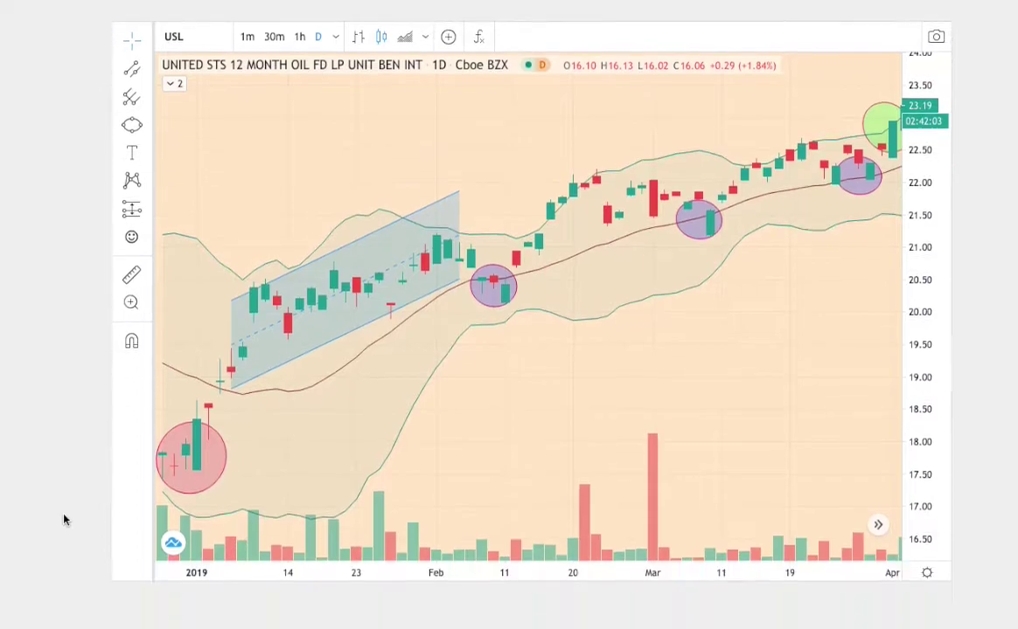
{"action": "scroll", "coordinate": [69, 495], "scroll_direction": "up", "scroll_amount": 1}
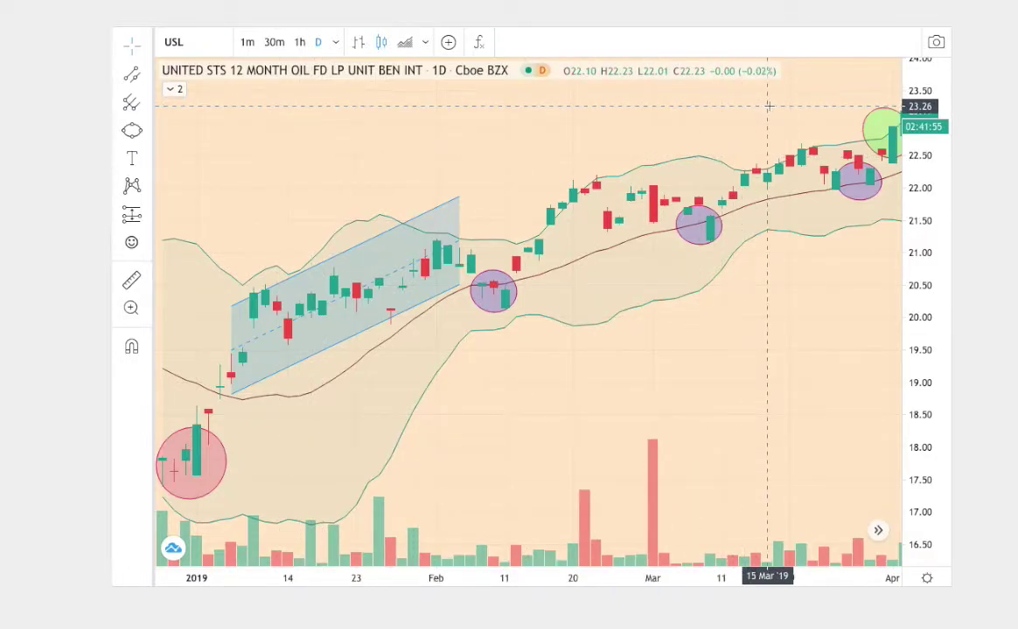
{"action": "scroll", "coordinate": [54, 201], "scroll_direction": "up", "scroll_amount": 5}
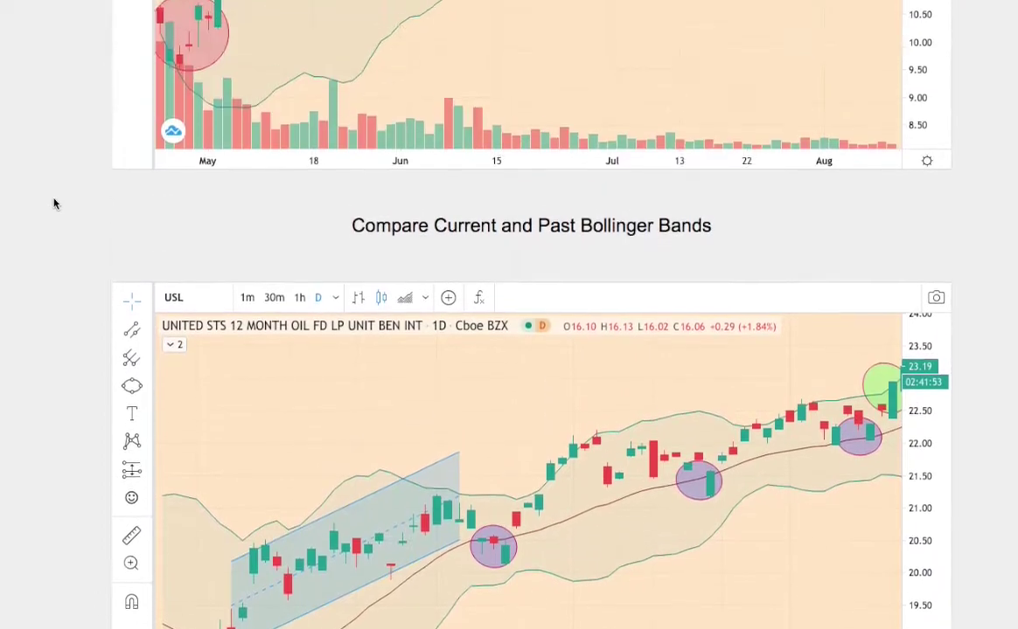
{"action": "scroll", "coordinate": [54, 205], "scroll_direction": "up", "scroll_amount": 2}
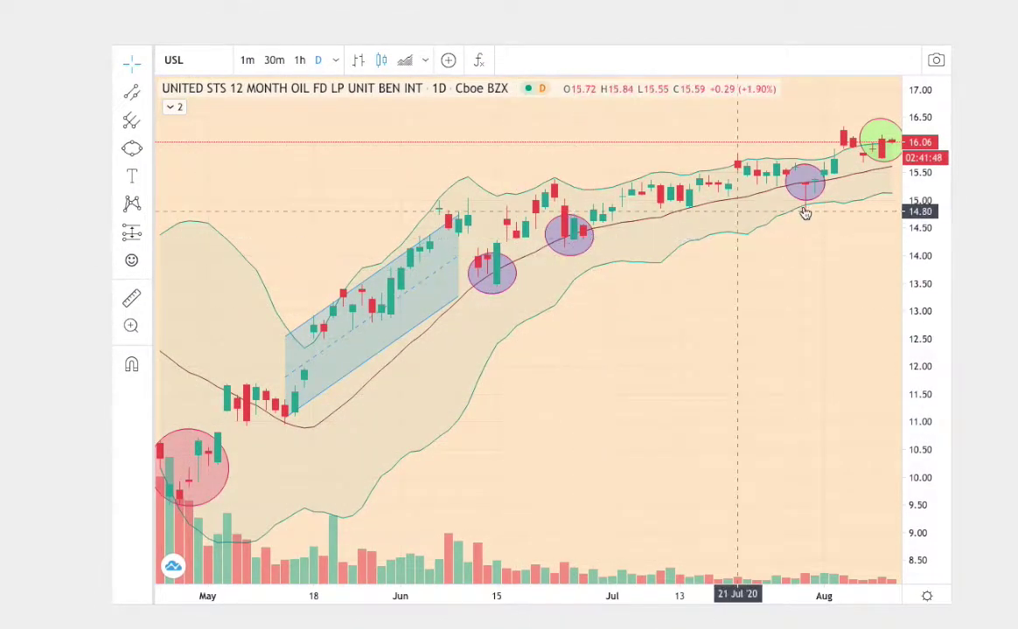
{"action": "scroll", "coordinate": [41, 360], "scroll_direction": "down", "scroll_amount": 6}
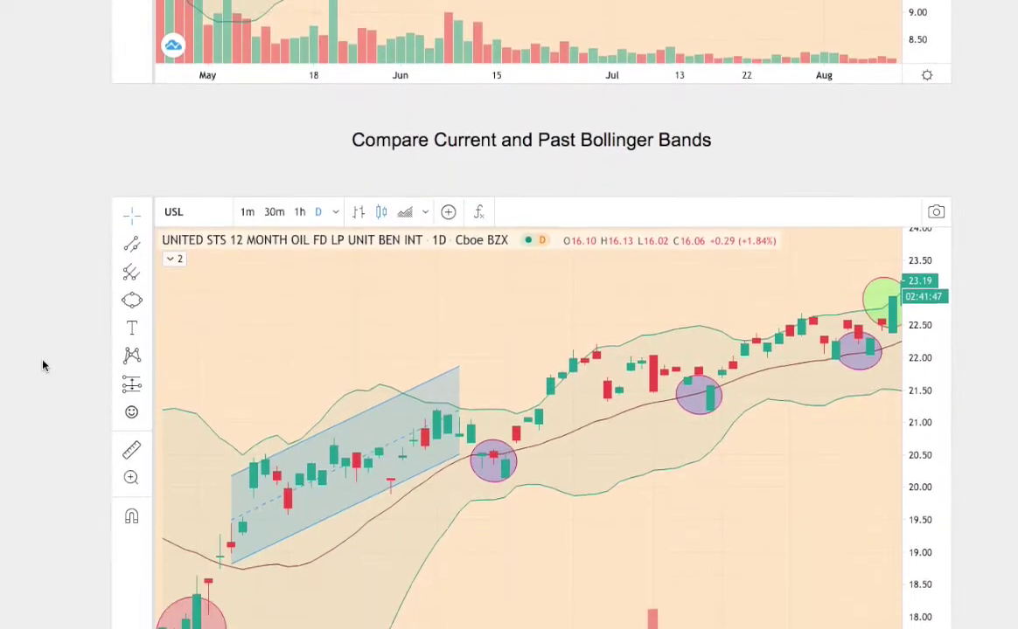
{"action": "scroll", "coordinate": [42, 362], "scroll_direction": "down", "scroll_amount": 4}
{"action": "scroll", "coordinate": [79, 393], "scroll_direction": "up", "scroll_amount": 1}
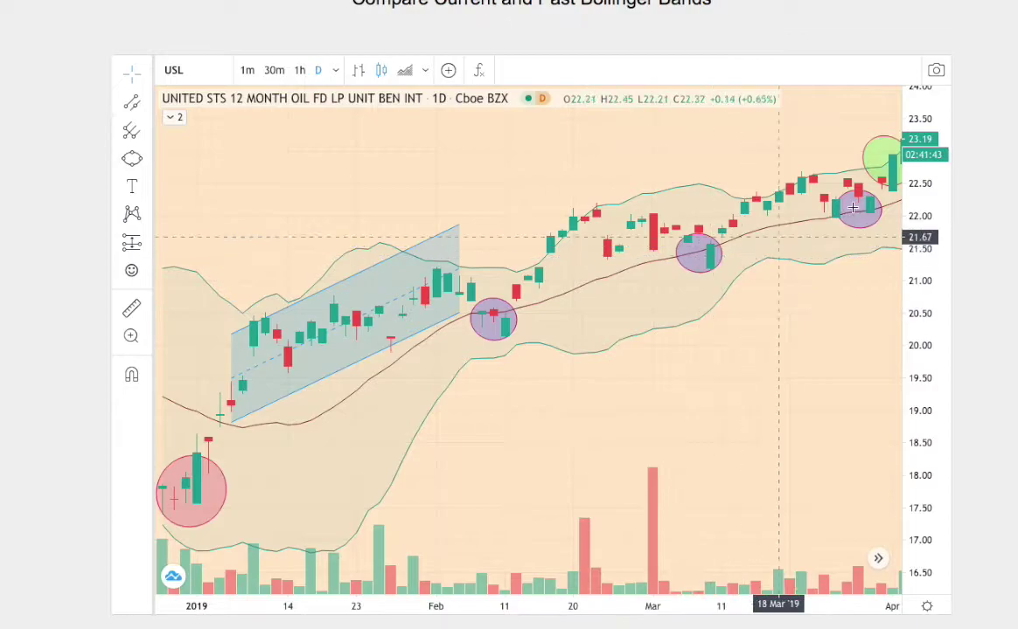
{"action": "scroll", "coordinate": [46, 378], "scroll_direction": "down", "scroll_amount": 1}
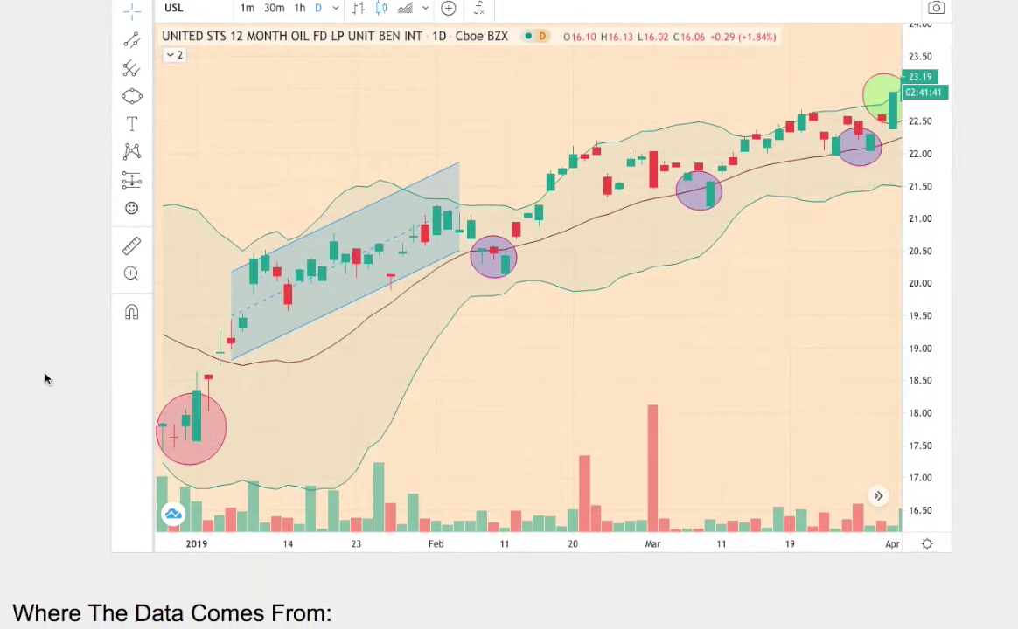
{"action": "scroll", "coordinate": [47, 378], "scroll_direction": "up", "scroll_amount": 1}
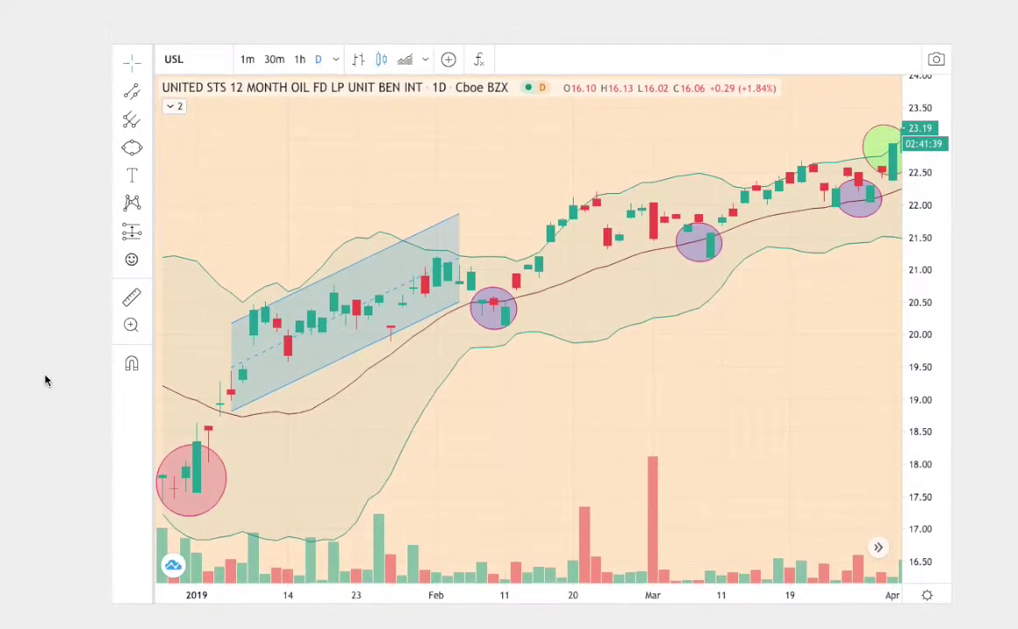
Step the In Percentages bar chart through days 1 to 5 and inspect the 2018-12-31,2019-03-28 bar's value
{"action": "scroll", "coordinate": [47, 379], "scroll_direction": "down", "scroll_amount": 8}
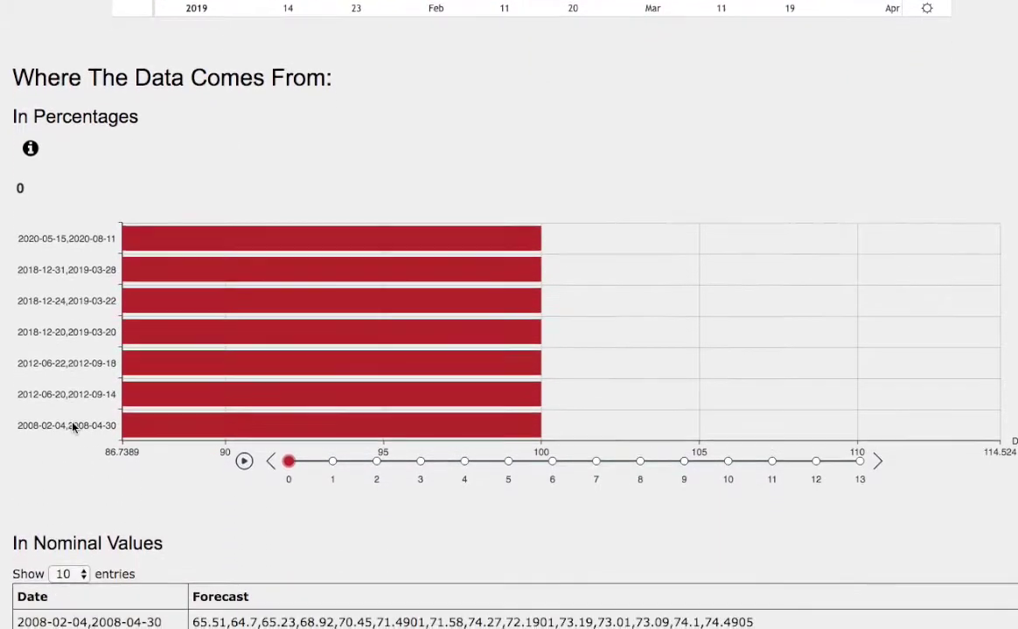
{"action": "scroll", "coordinate": [73, 427], "scroll_direction": "down", "scroll_amount": 1}
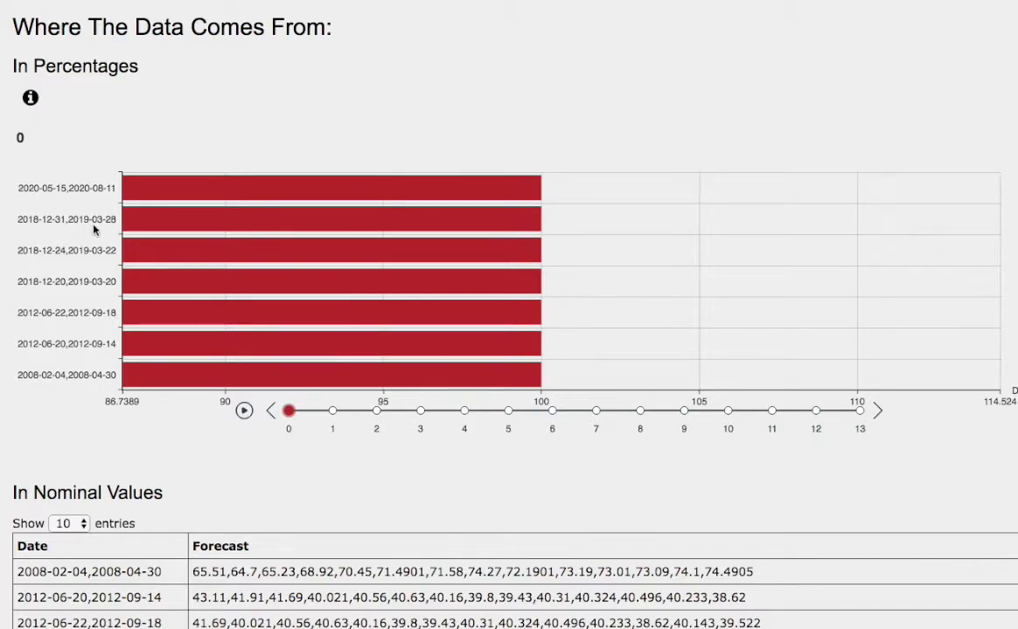
{"action": "left_click", "coordinate": [334, 412]}
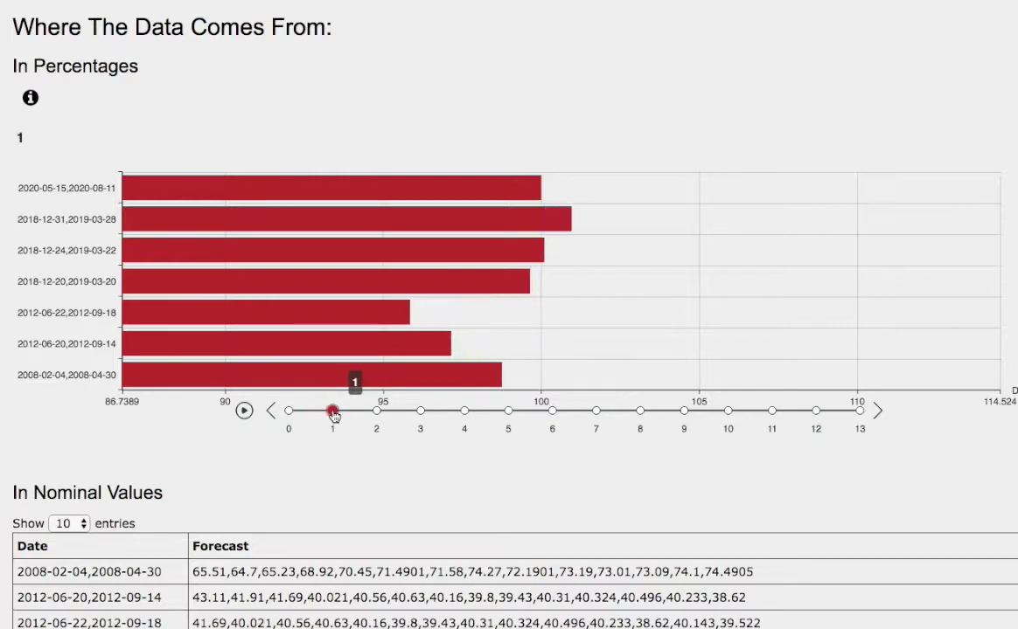
{"action": "left_click", "coordinate": [376, 412]}
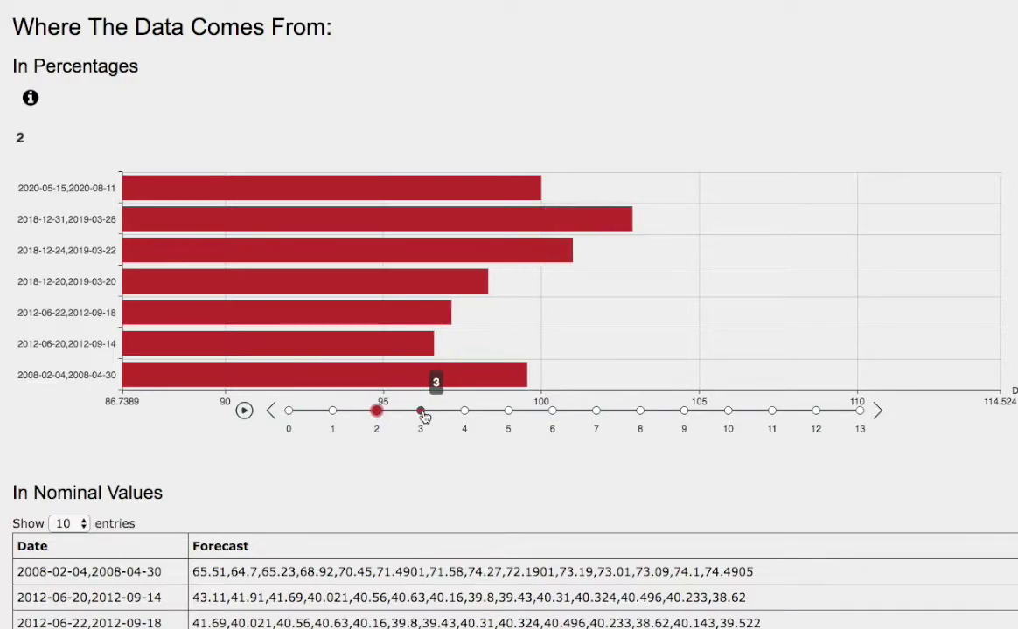
{"action": "left_click", "coordinate": [421, 412]}
{"action": "left_click", "coordinate": [464, 412]}
{"action": "left_click", "coordinate": [507, 412]}
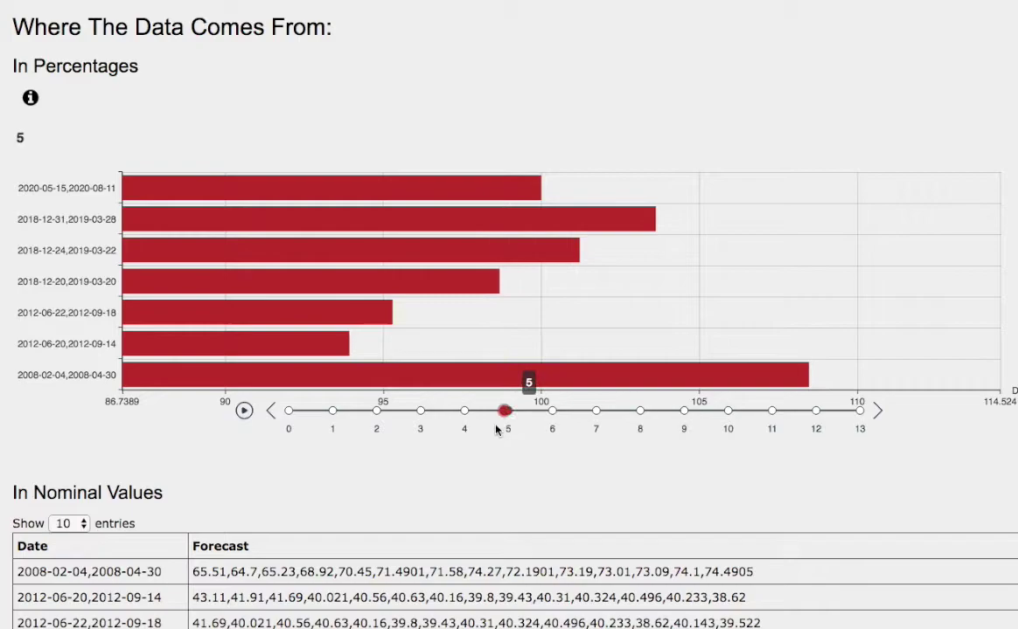
{"action": "mouse_move", "coordinate": [698, 248]}
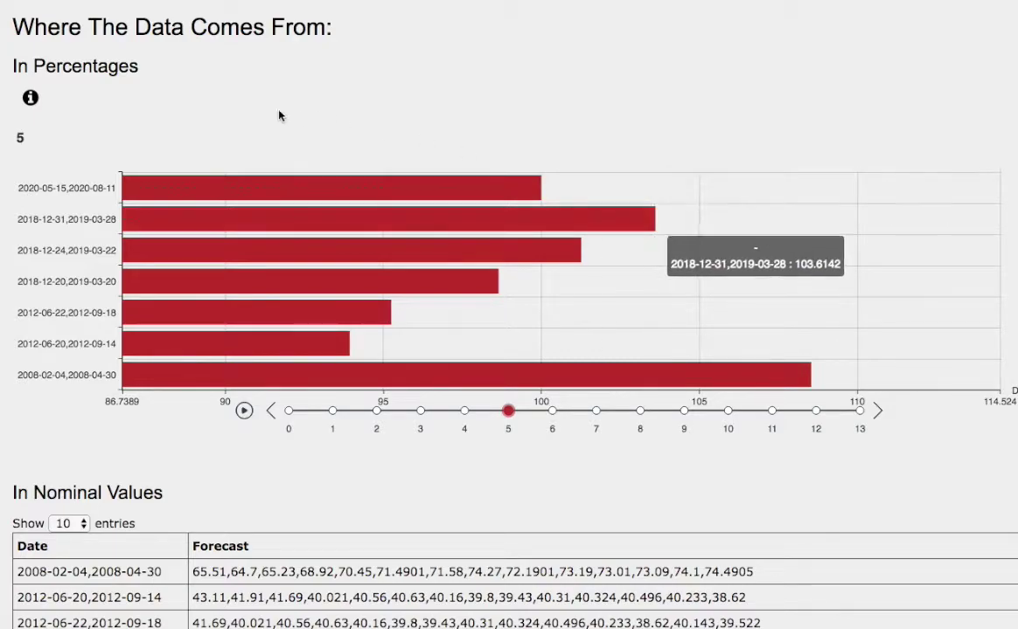
Review the Day By Day Probability table, and highlight the 2018-12-31,2019-03-28 values in Technical Performance to compare them with the 2020-05-15,2020-08-11 row
{"action": "scroll", "coordinate": [98, 114], "scroll_direction": "up", "scroll_amount": 10}
{"action": "scroll", "coordinate": [70, 141], "scroll_direction": "up", "scroll_amount": 15}
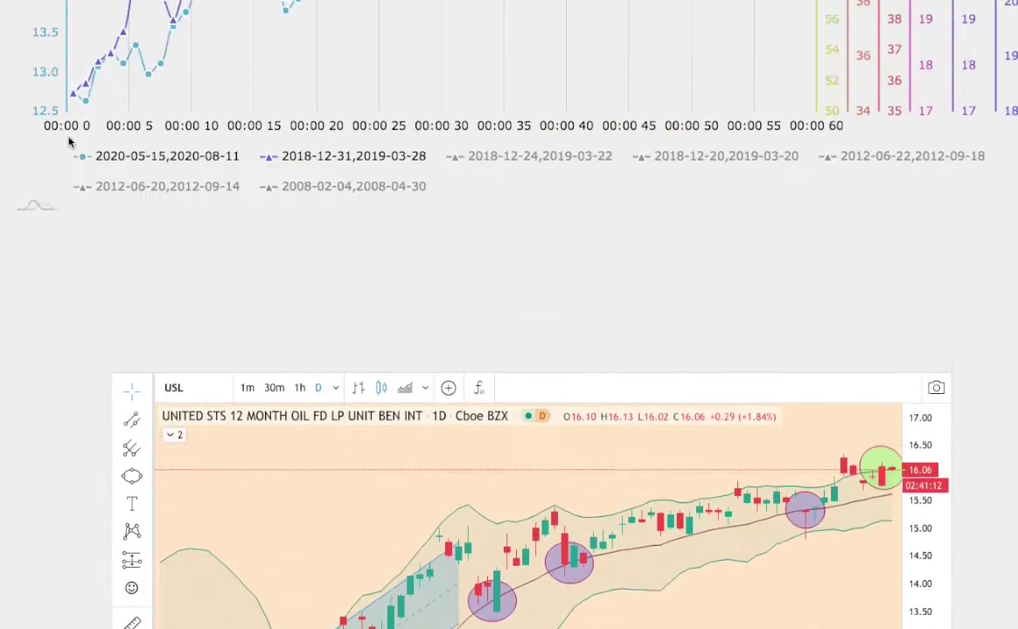
{"action": "scroll", "coordinate": [374, 161], "scroll_direction": "up", "scroll_amount": 5}
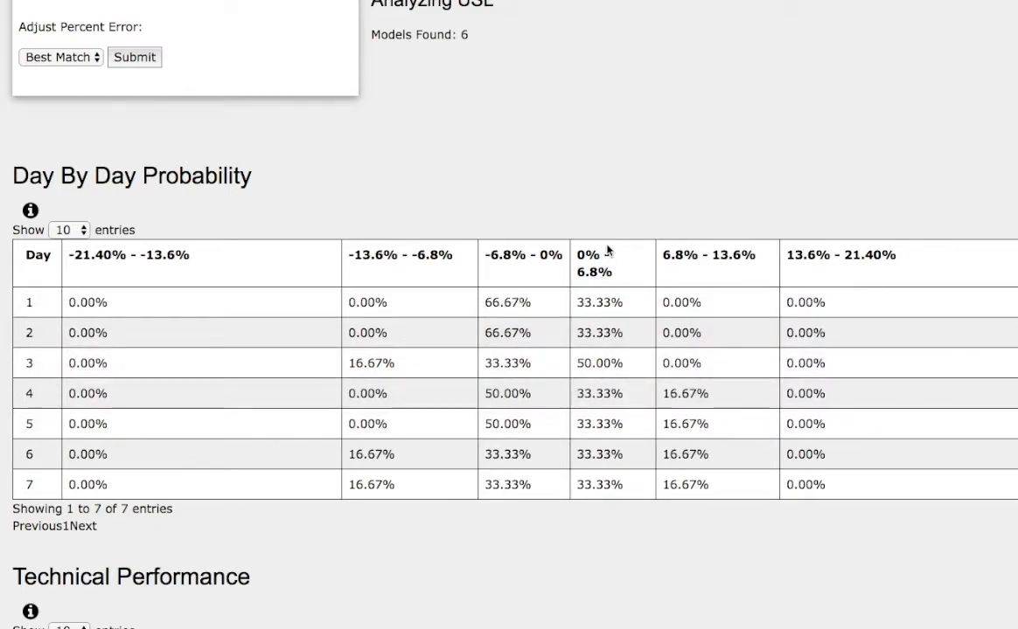
{"action": "scroll", "coordinate": [540, 220], "scroll_direction": "down", "scroll_amount": 7}
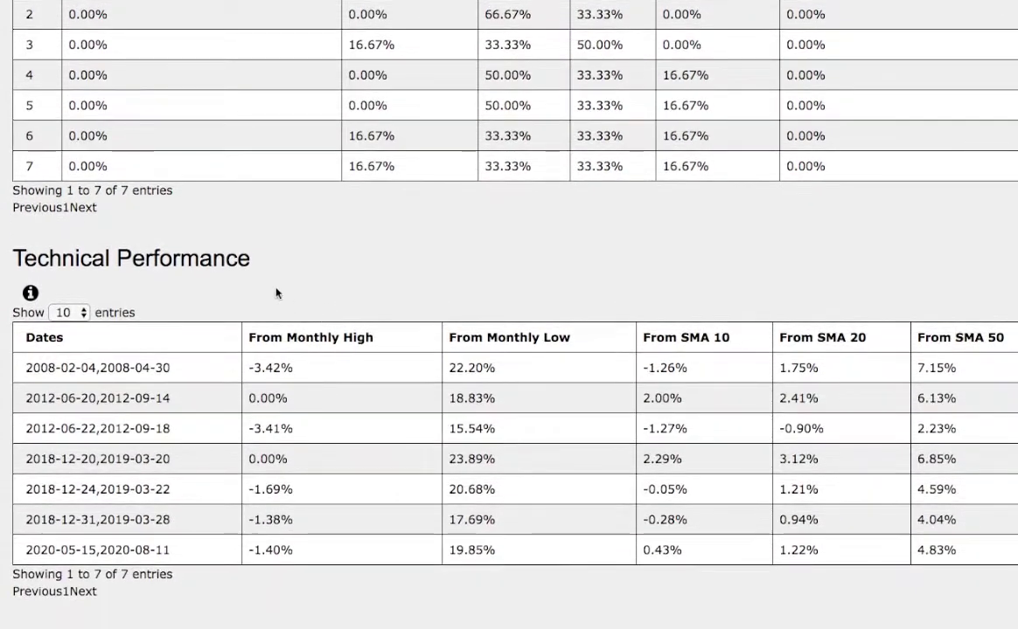
{"action": "scroll", "coordinate": [259, 262], "scroll_direction": "down", "scroll_amount": 3}
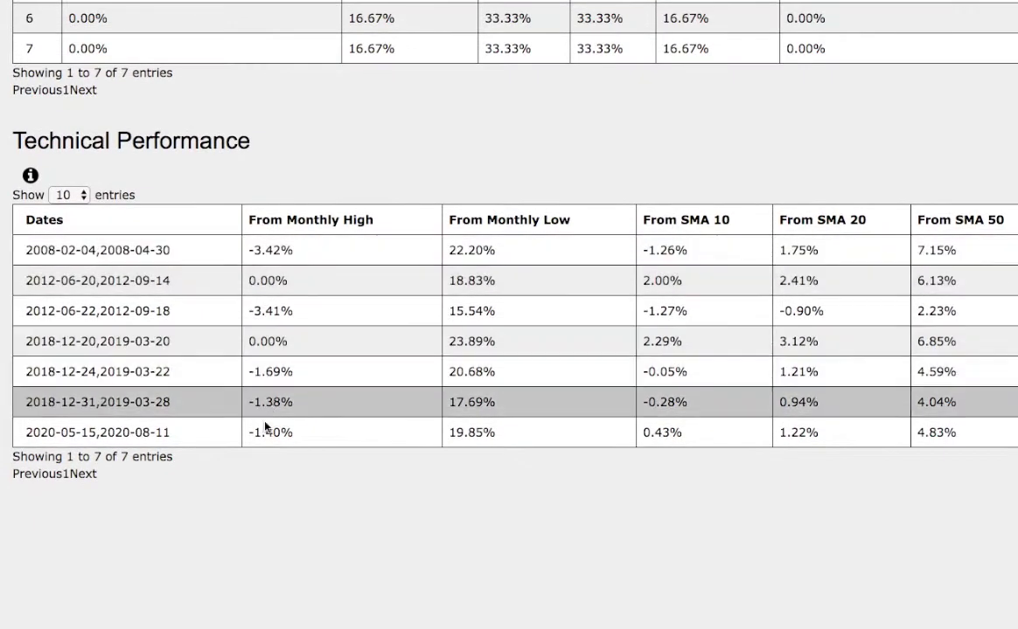
{"action": "left_click_drag", "start_coordinate": [251, 401], "coordinate": [993, 404]}
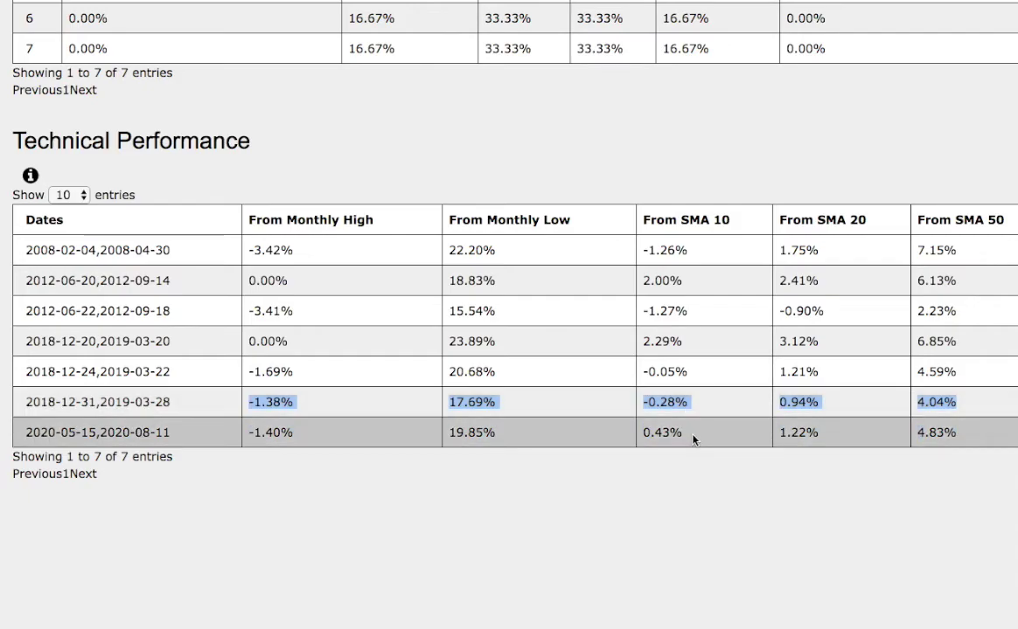
{"action": "left_click", "coordinate": [693, 437]}
Recheck the probability table and the past sequence and Bollinger Bands comparisons, returning to the In Percentages bar chart under Where The Data Comes From
{"action": "scroll", "coordinate": [218, 220], "scroll_direction": "up", "scroll_amount": 4}
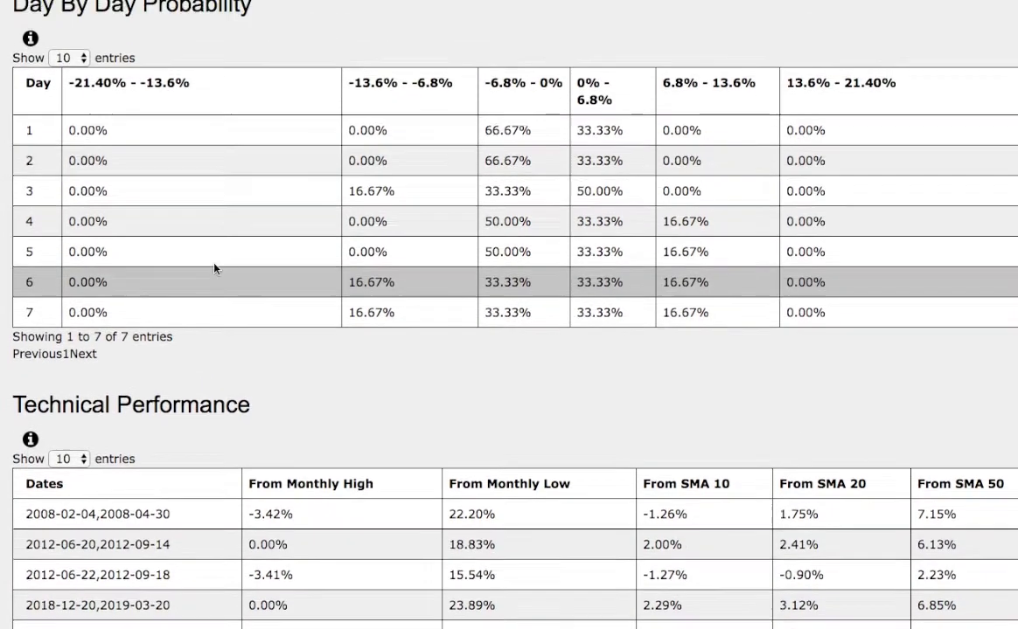
{"action": "scroll", "coordinate": [163, 303], "scroll_direction": "down", "scroll_amount": 2}
{"action": "scroll", "coordinate": [101, 350], "scroll_direction": "down", "scroll_amount": 14}
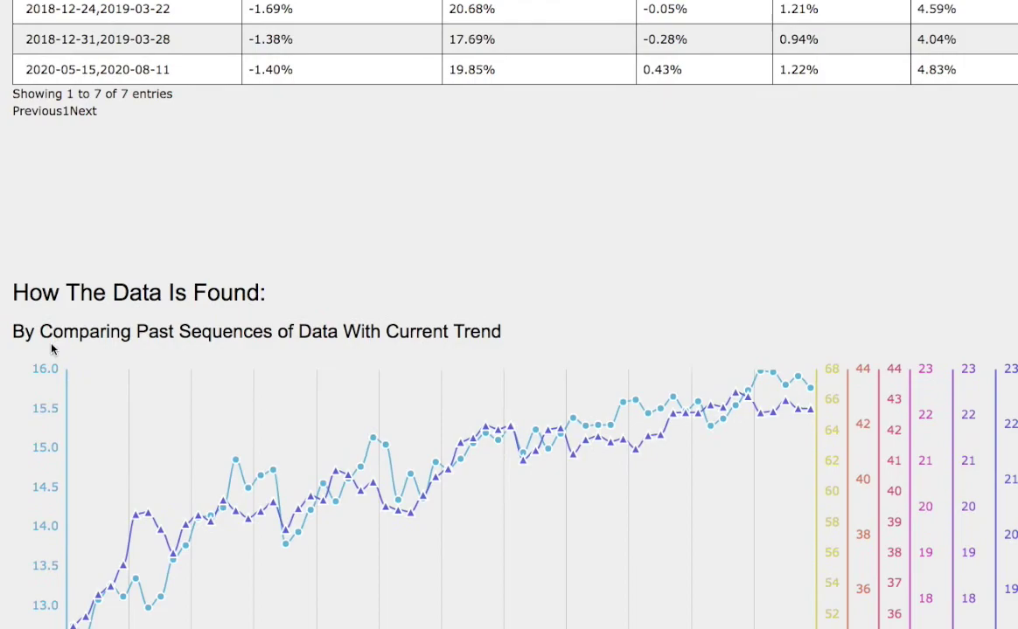
{"action": "scroll", "coordinate": [48, 355], "scroll_direction": "down", "scroll_amount": 13}
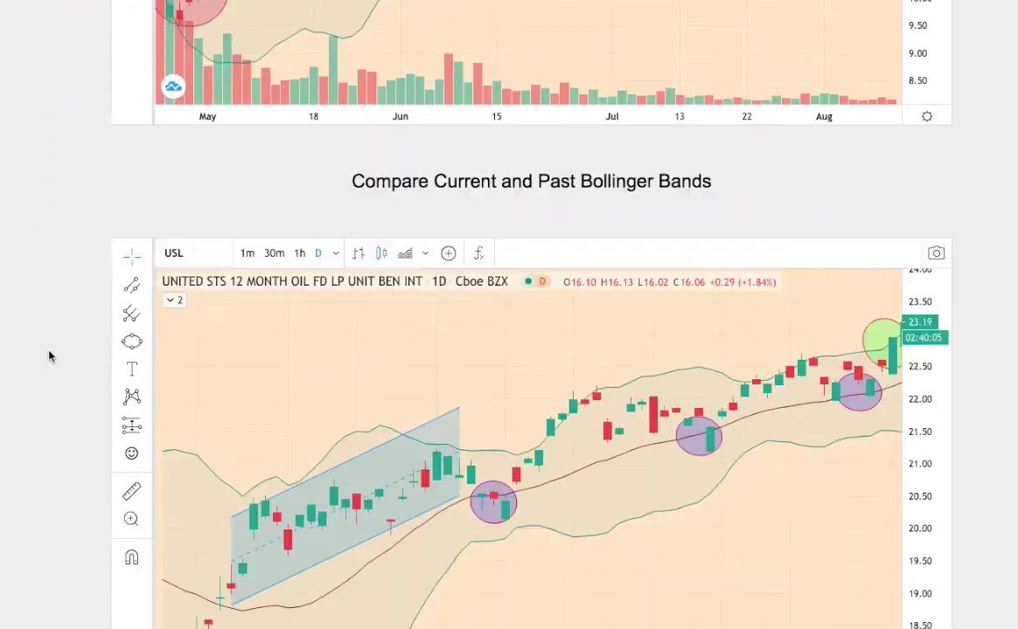
{"action": "scroll", "coordinate": [52, 355], "scroll_direction": "down", "scroll_amount": 4}
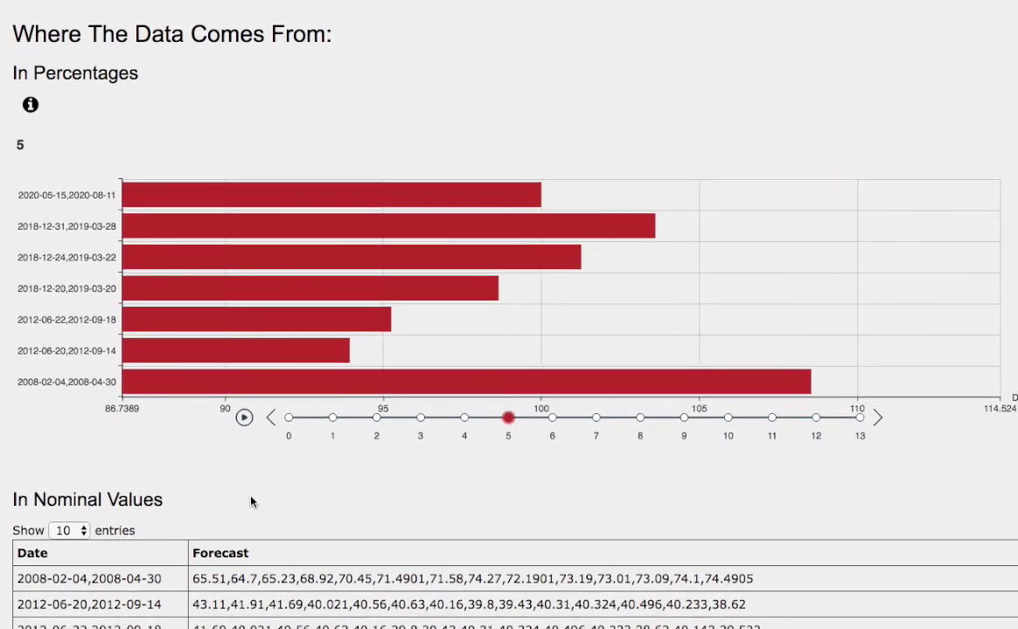